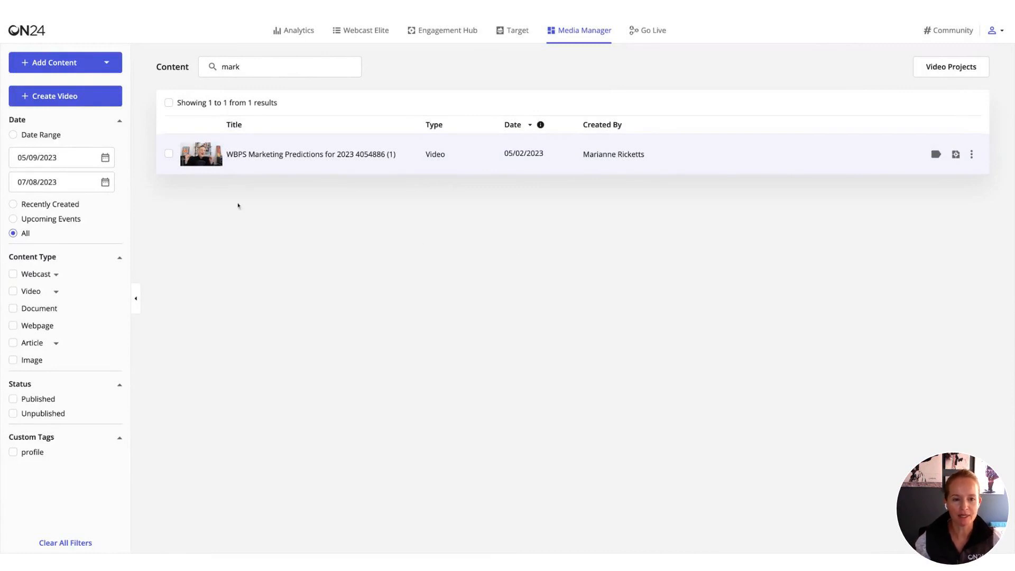
# - Create a video project from the "WBPS Marketing Predictions for 2023" video and place its Key Moments clip in the first scene
pyautogui.click(169, 154)
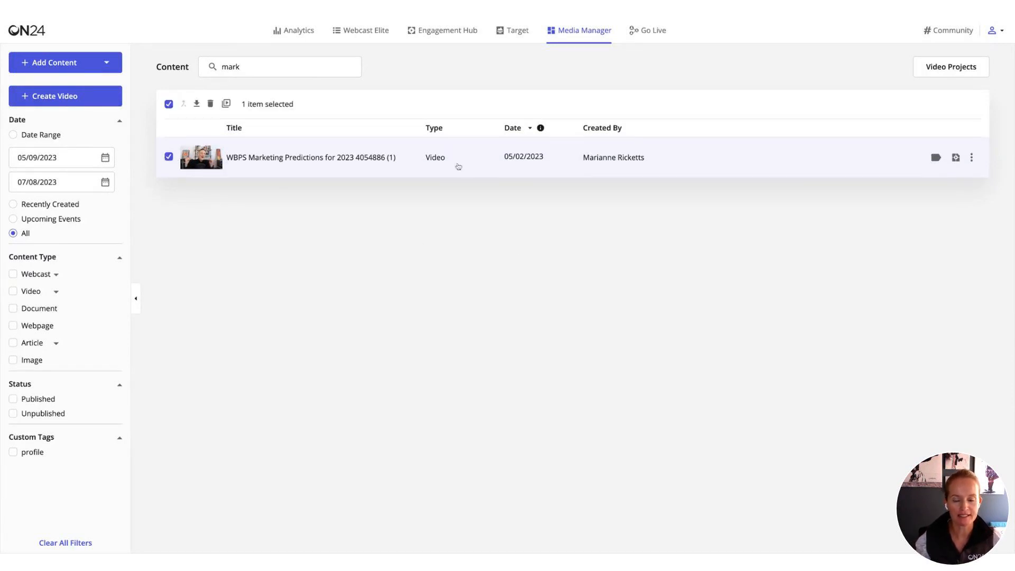
pyautogui.click(972, 158)
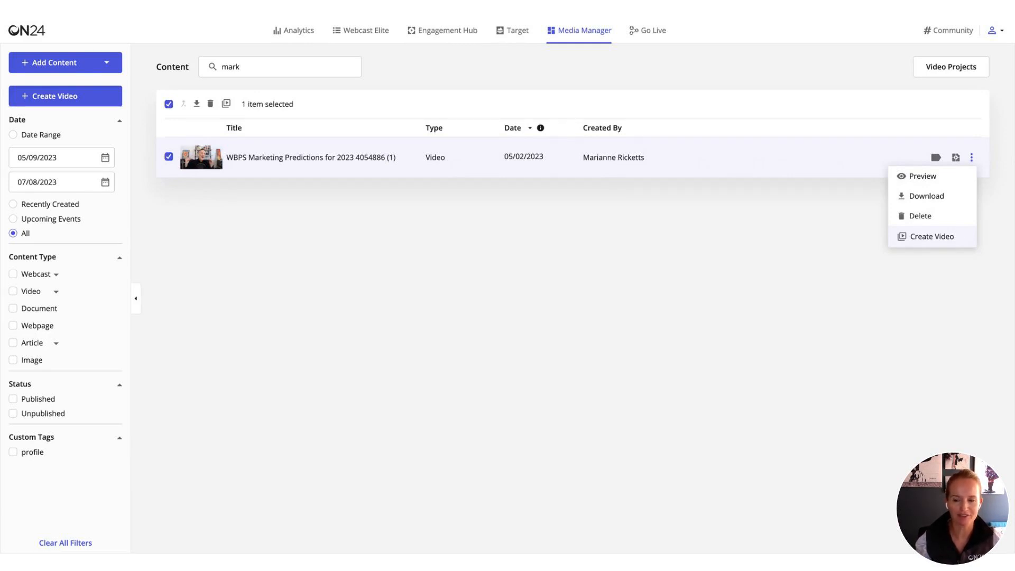
pyautogui.click(932, 237)
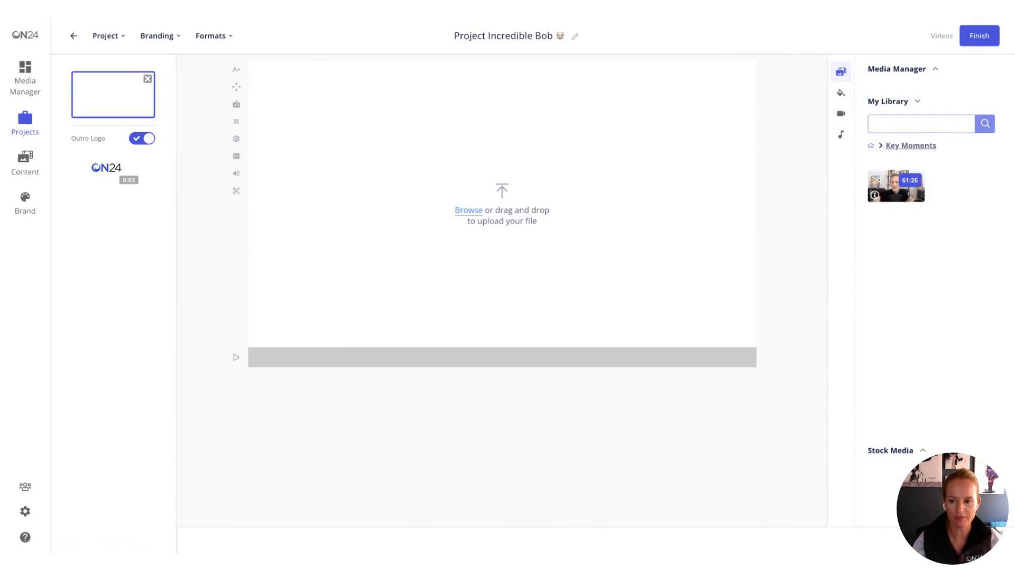
pyautogui.click(909, 195)
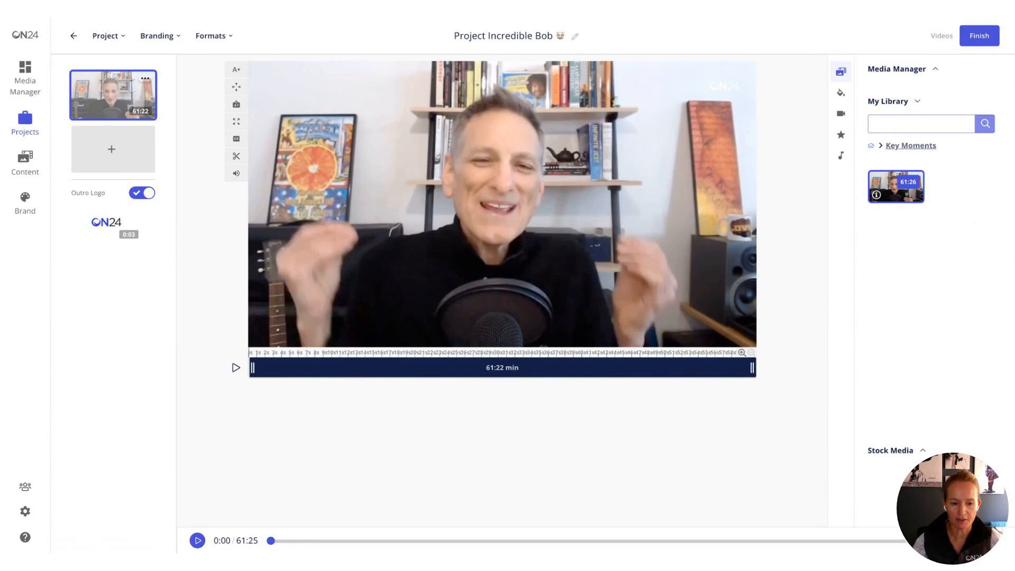
# - Try trimming both ends of the clip to about 22:05 min, and extend it back to nearly its full length
pyautogui.moveTo(253, 368); pyautogui.dragTo(410, 368)
pyautogui.moveTo(752, 367); pyautogui.dragTo(584, 373)
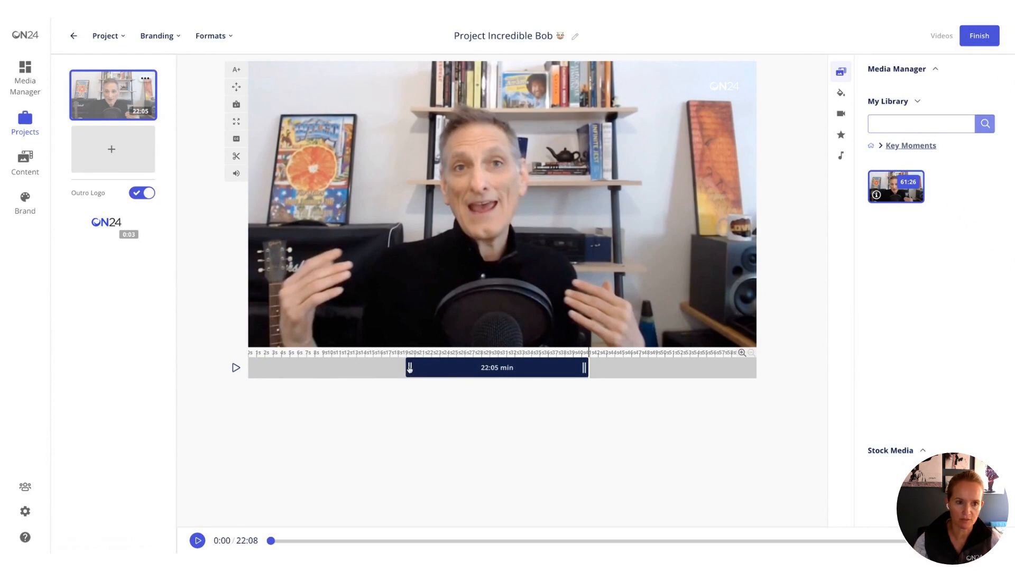
pyautogui.moveTo(411, 368); pyautogui.dragTo(253, 369)
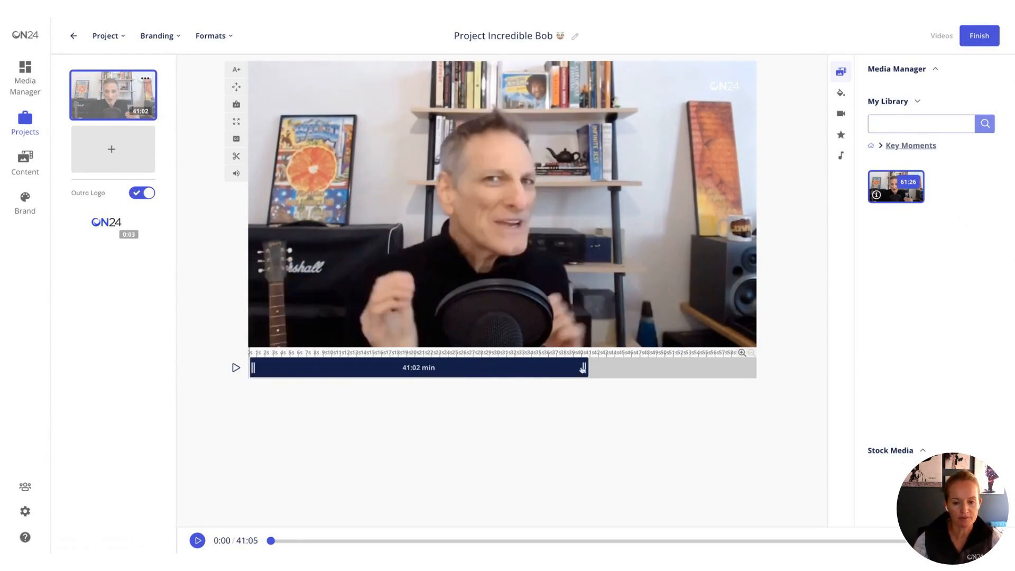
pyautogui.moveTo(585, 370); pyautogui.dragTo(752, 370)
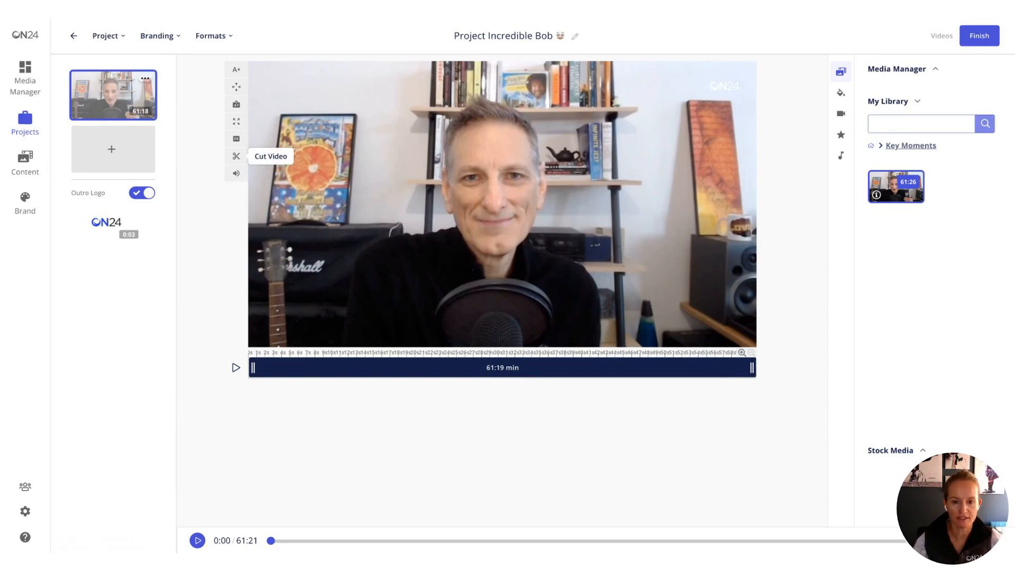
# - Cut the clip into three scenes, at about the 19-minute and 36-minute marks
pyautogui.click(236, 156)
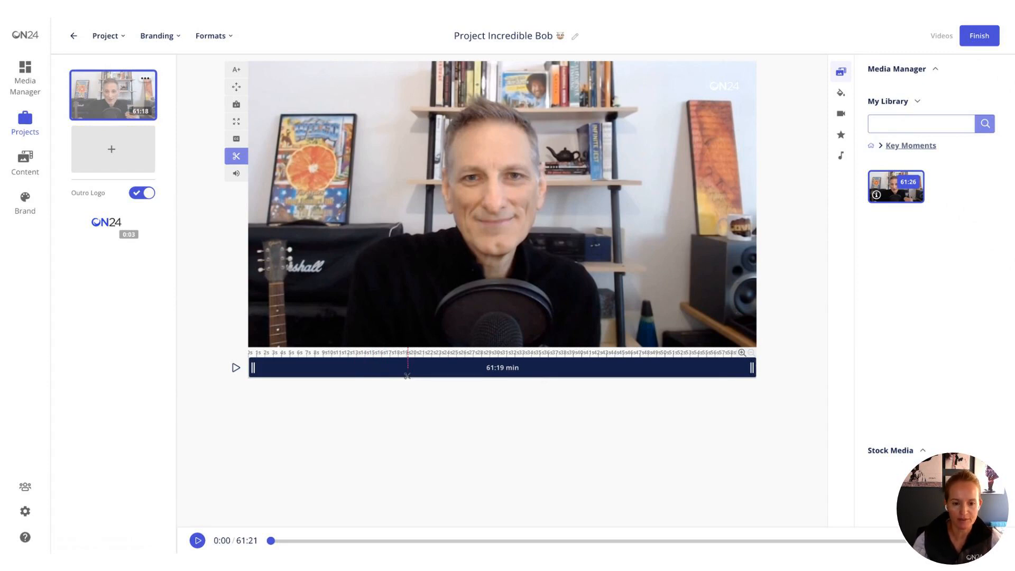
pyautogui.click(407, 374)
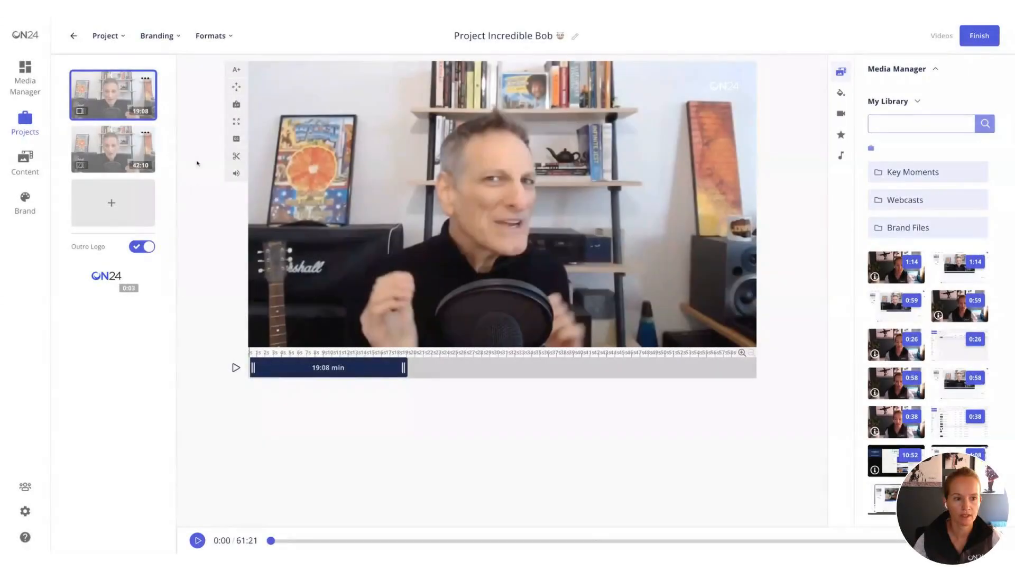
pyautogui.click(124, 140)
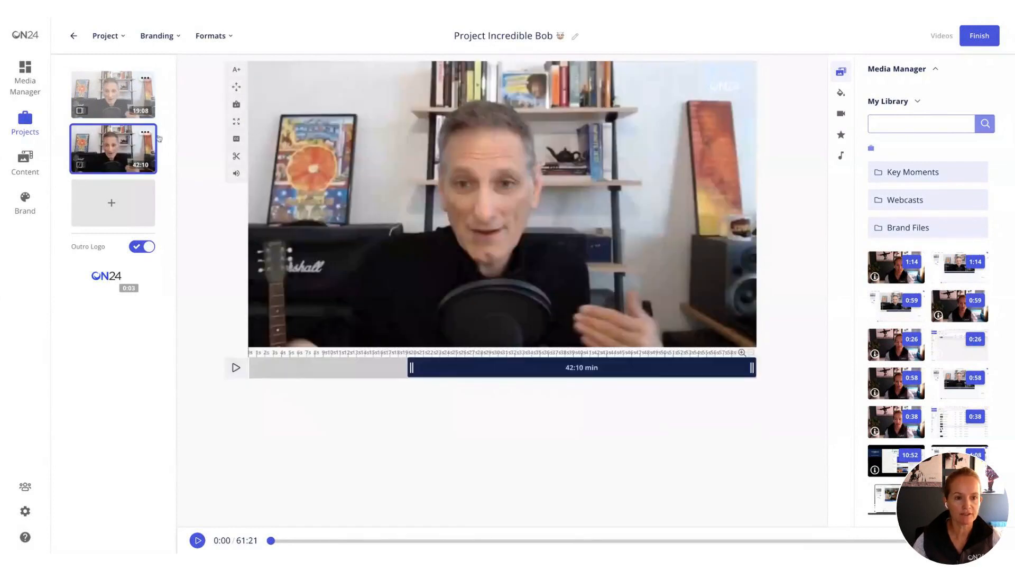
pyautogui.click(234, 157)
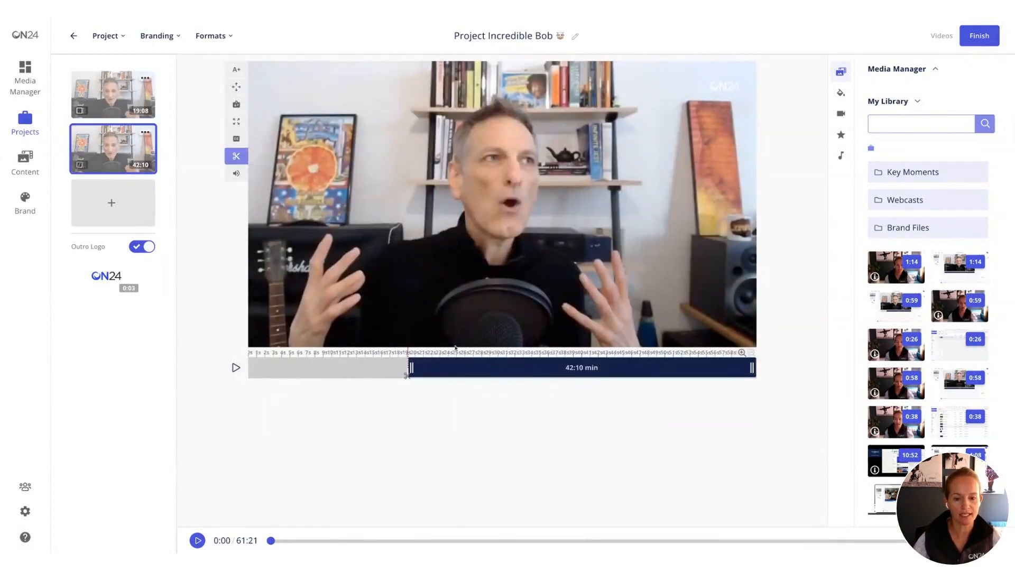
pyautogui.click(548, 369)
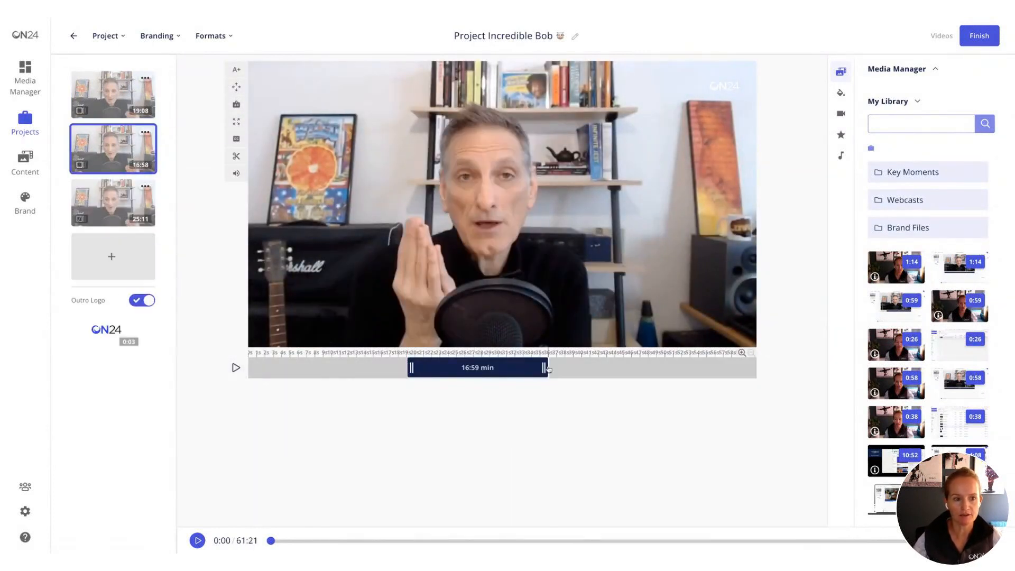
# - Adjust the third scene's start and end so that it runs about 9:28 min
pyautogui.click(114, 203)
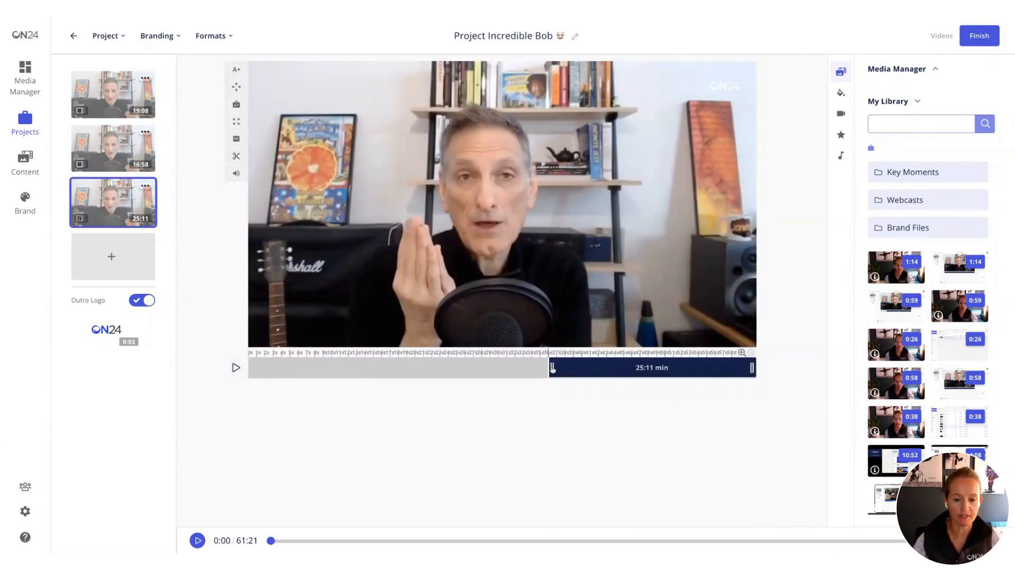
pyautogui.moveTo(552, 369); pyautogui.dragTo(517, 368)
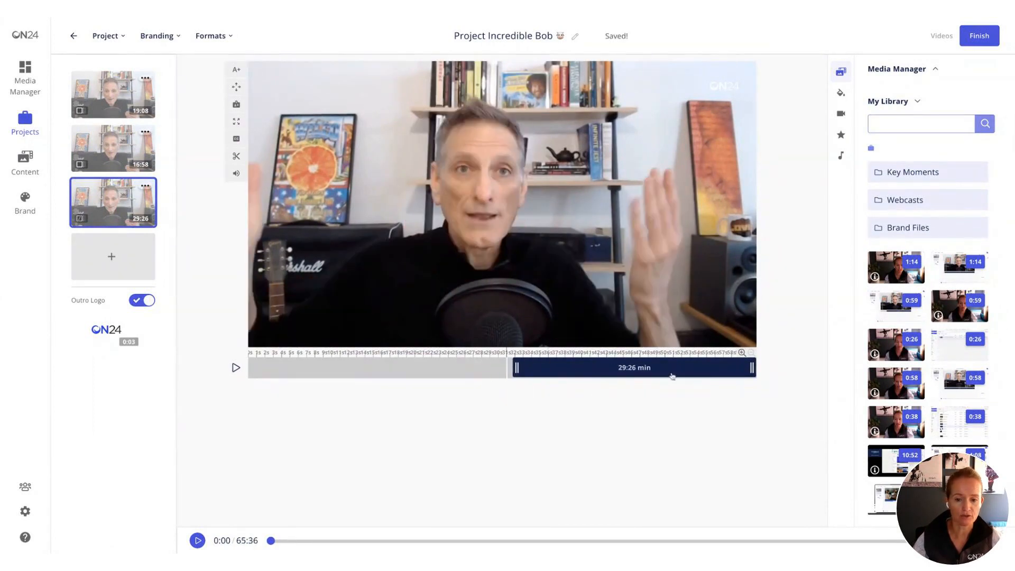
pyautogui.moveTo(752, 370); pyautogui.dragTo(587, 370)
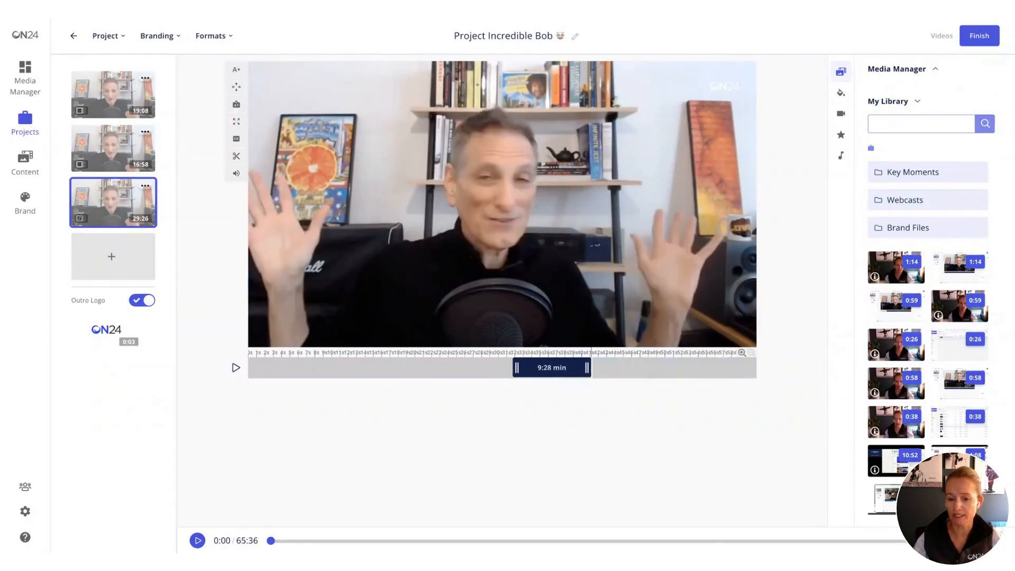
# - Delete the second and first scenes, keeping only the 9:28 min scene
pyautogui.click(121, 148)
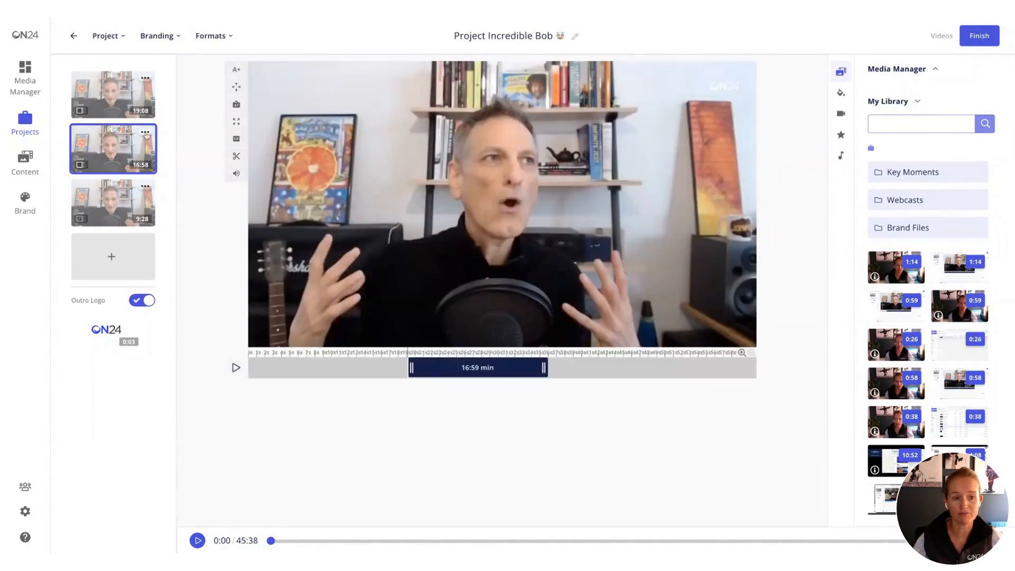
pyautogui.click(145, 133)
pyautogui.click(211, 170)
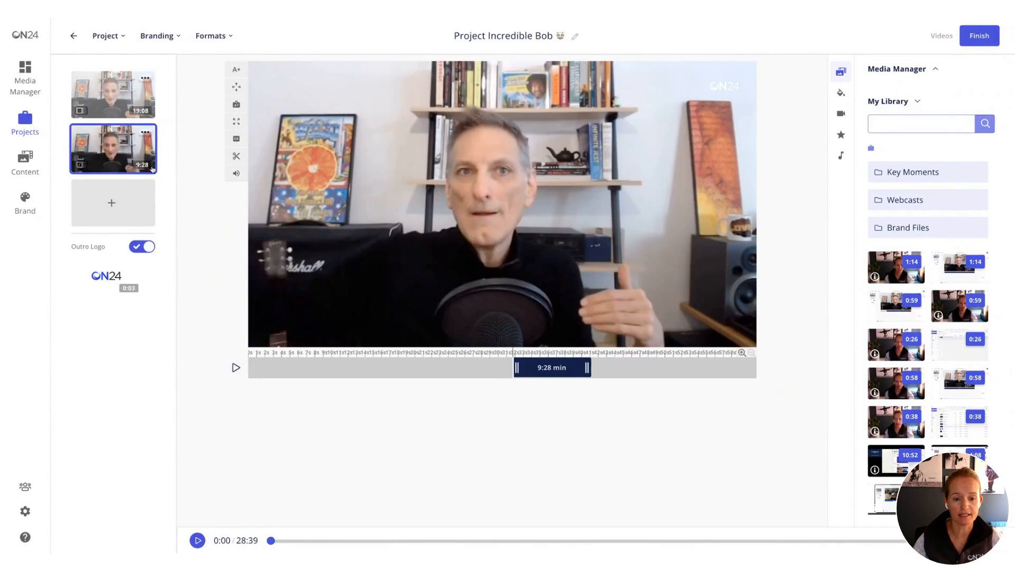
pyautogui.click(131, 97)
pyautogui.click(144, 78)
pyautogui.click(180, 119)
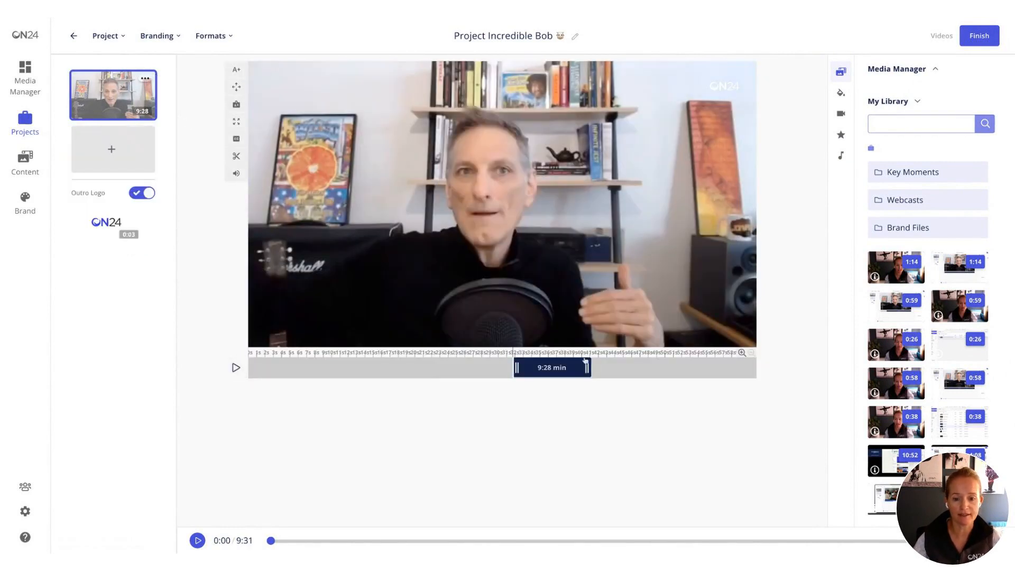
# - Trim the remaining scene's start to leave about 6:22 min, and preview it from around the 38-minute mark
pyautogui.moveTo(515, 368); pyautogui.dragTo(542, 369)
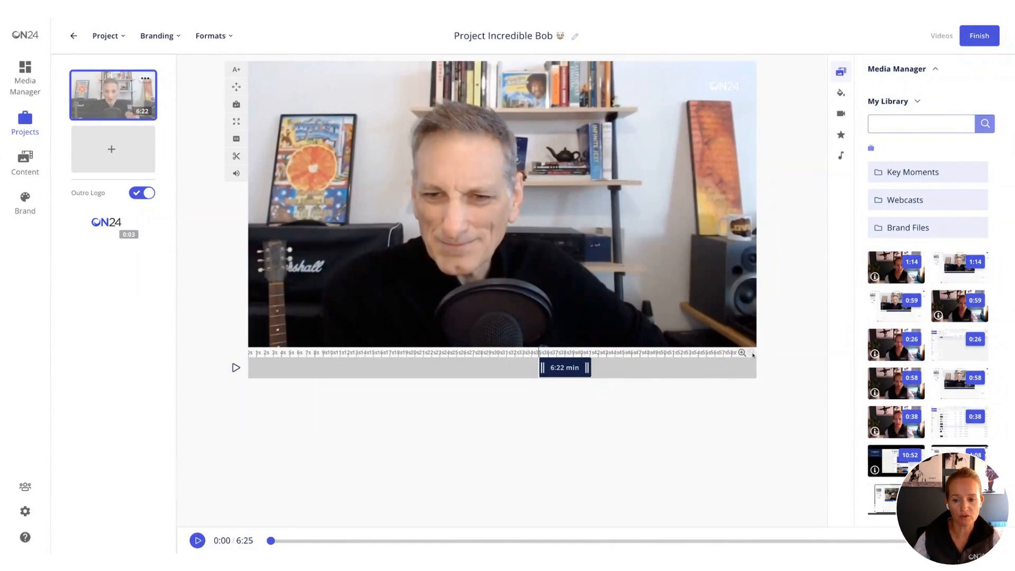
pyautogui.click(742, 353)
pyautogui.click(742, 353)
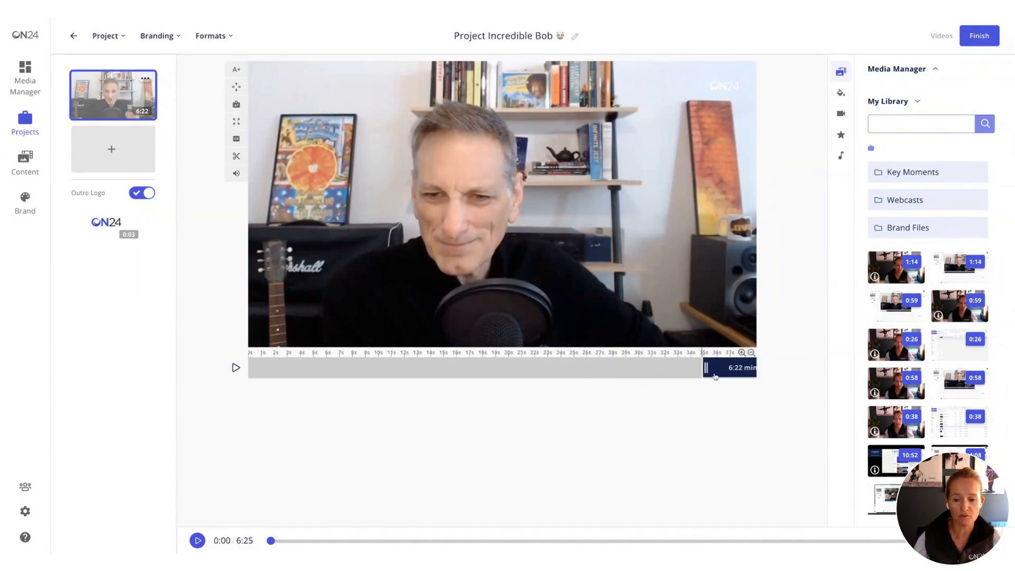
pyautogui.moveTo(732, 371); pyautogui.dragTo(624, 376)
pyautogui.click(625, 376)
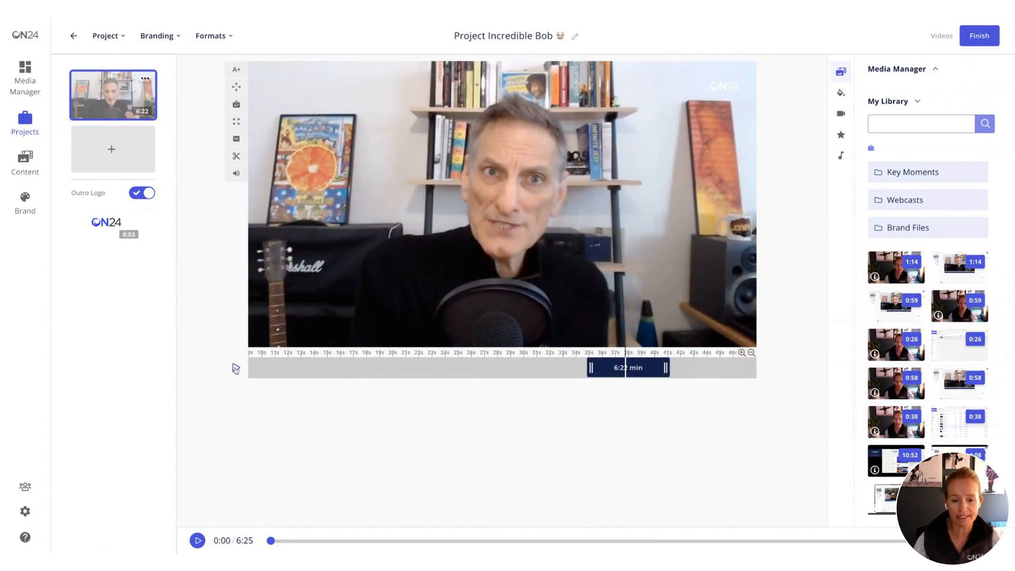
pyautogui.click(236, 367)
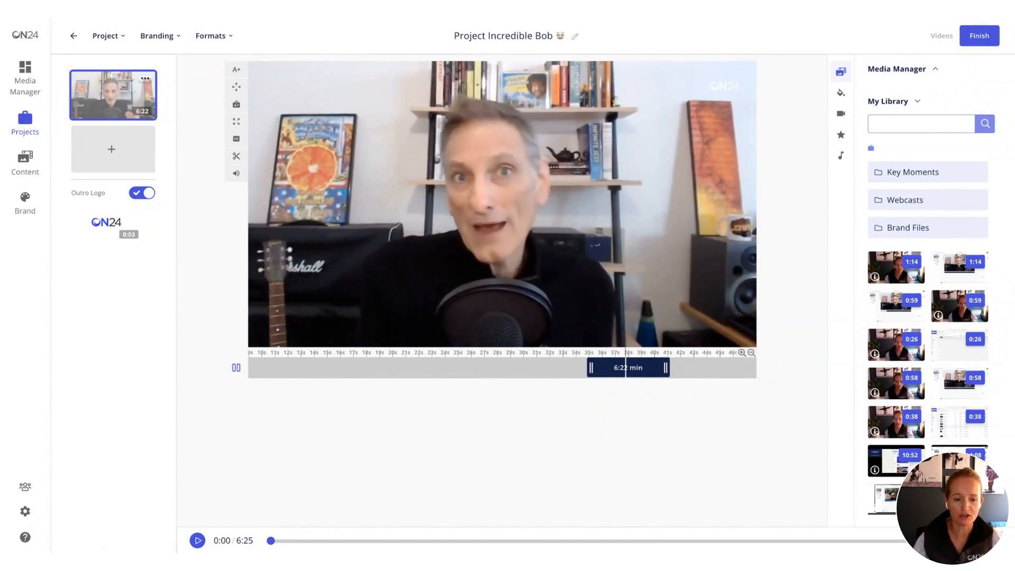
pyautogui.click(236, 367)
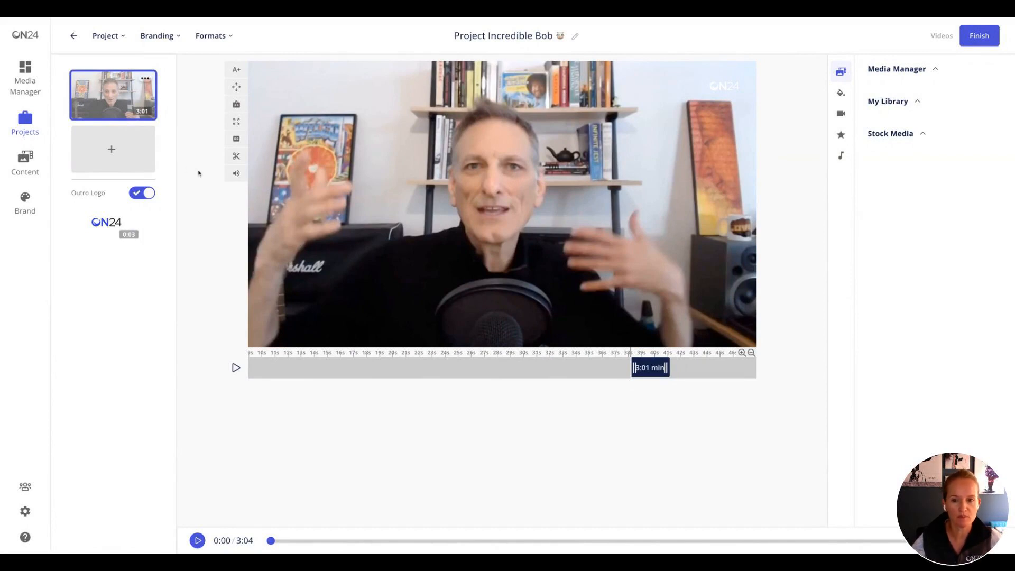
# - Add a second scene with the bright blue brand color as its background
pyautogui.click(110, 159)
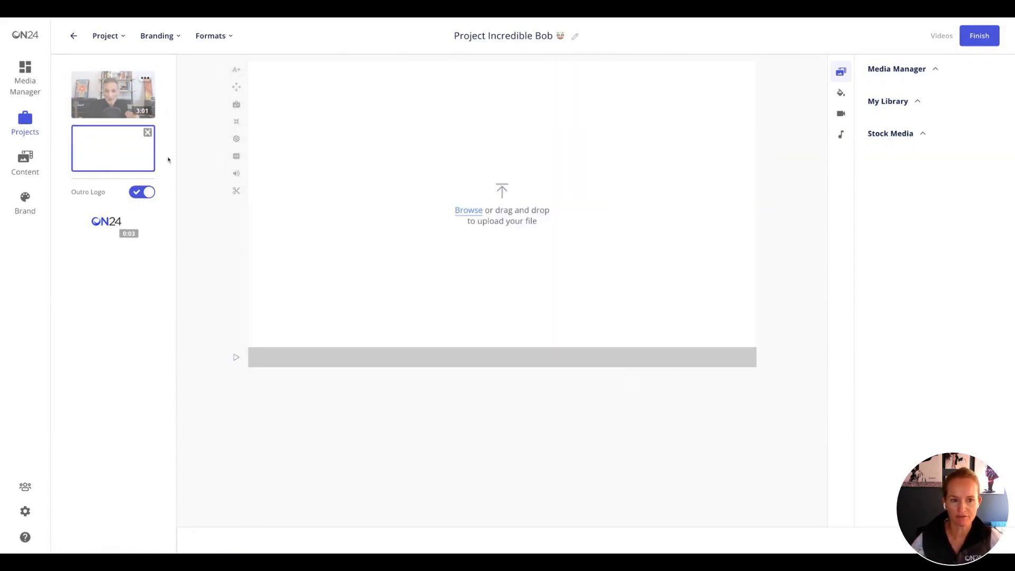
pyautogui.click(840, 93)
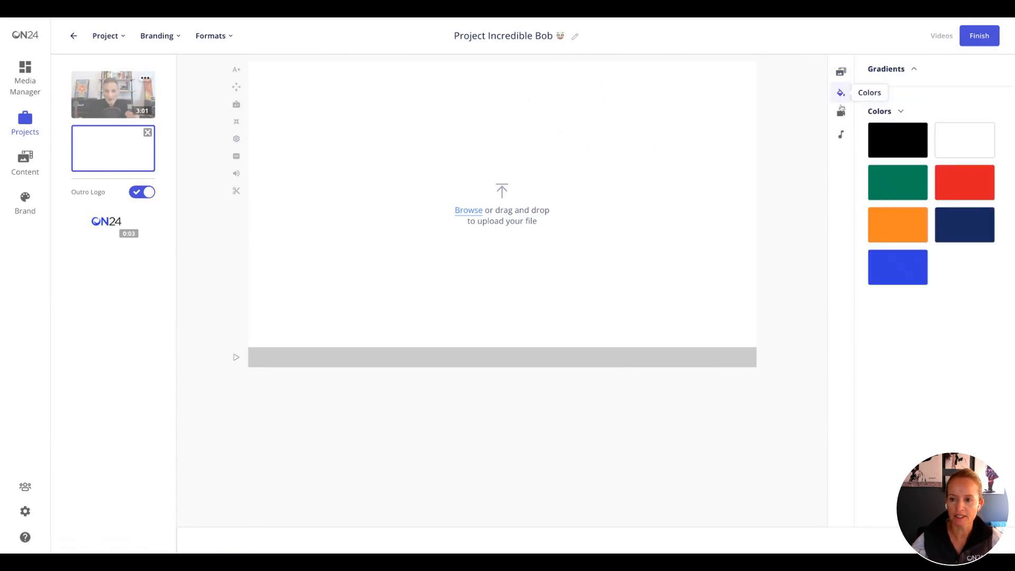
pyautogui.click(893, 266)
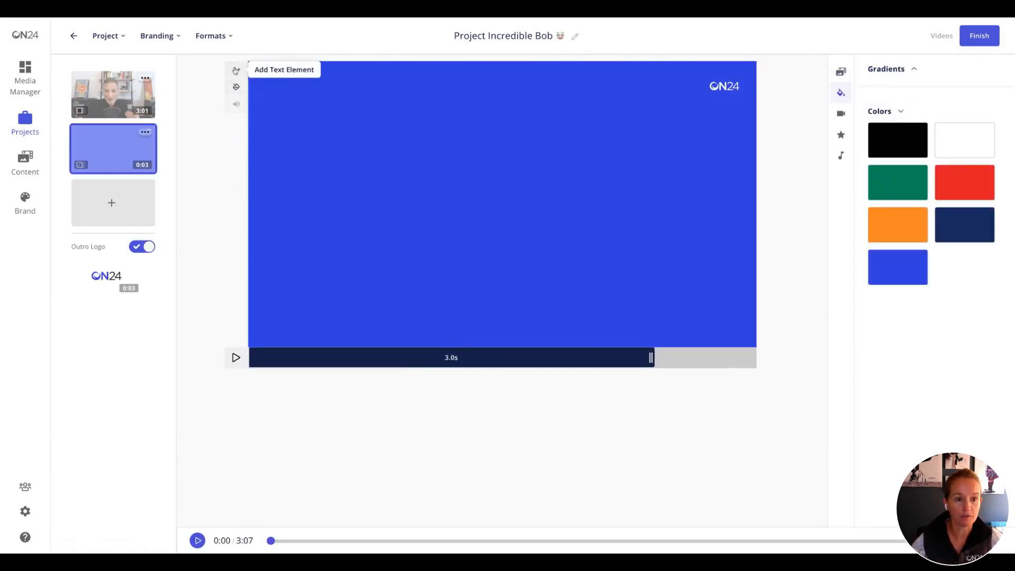
# - Add a text element reading "Highlight from" to the blue scene
pyautogui.click(236, 69)
pyautogui.tripleClick(497, 204)
pyautogui.write('Highlight from')
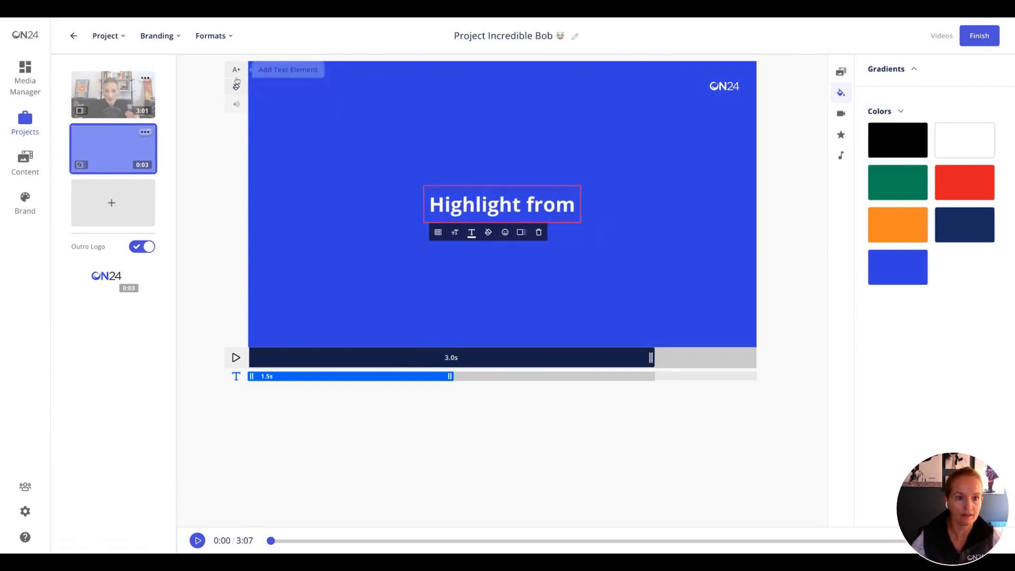
# - Add another text element reading "Marketing Predictions 2023" to the blue scene
pyautogui.click(237, 69)
pyautogui.tripleClick(494, 204)
pyautogui.write('Marke')
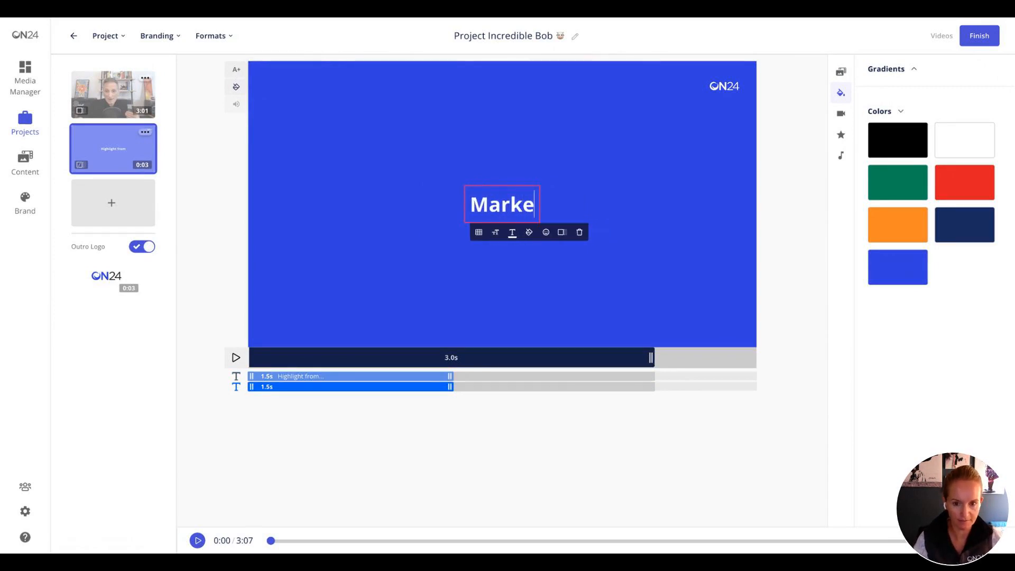
pyautogui.write('ting Predi')
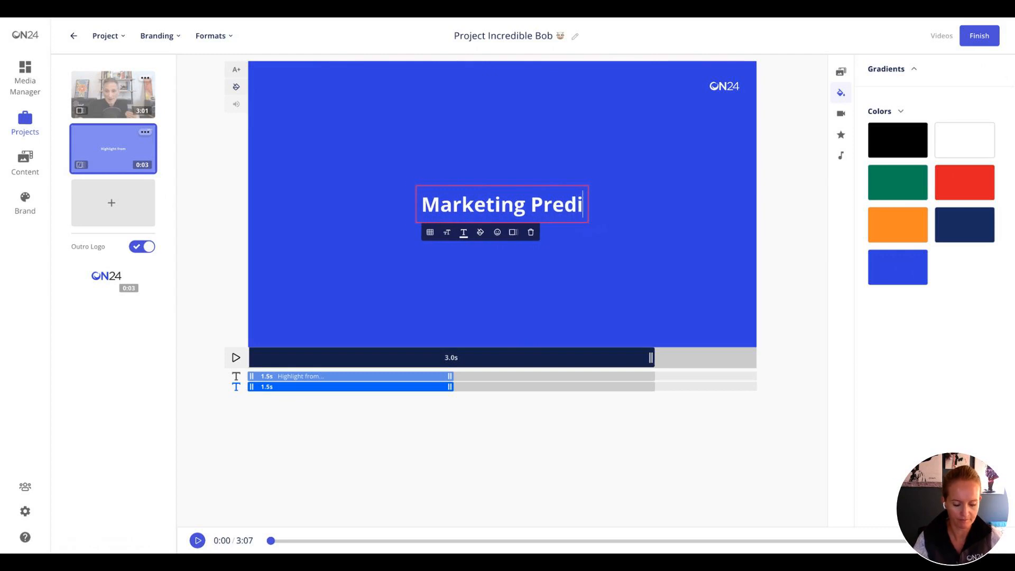
pyautogui.write('ctions 2023')
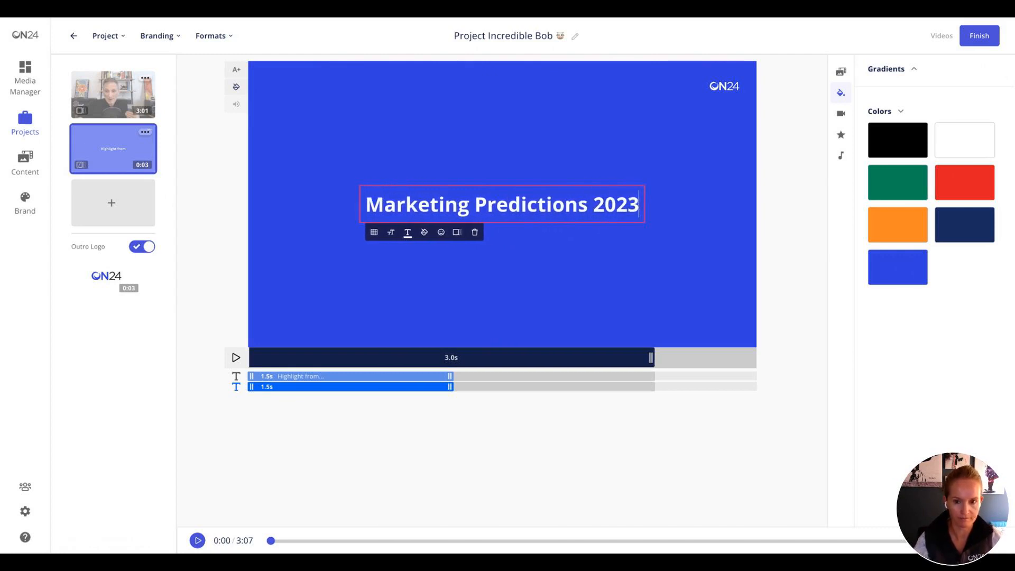
pyautogui.click(392, 418)
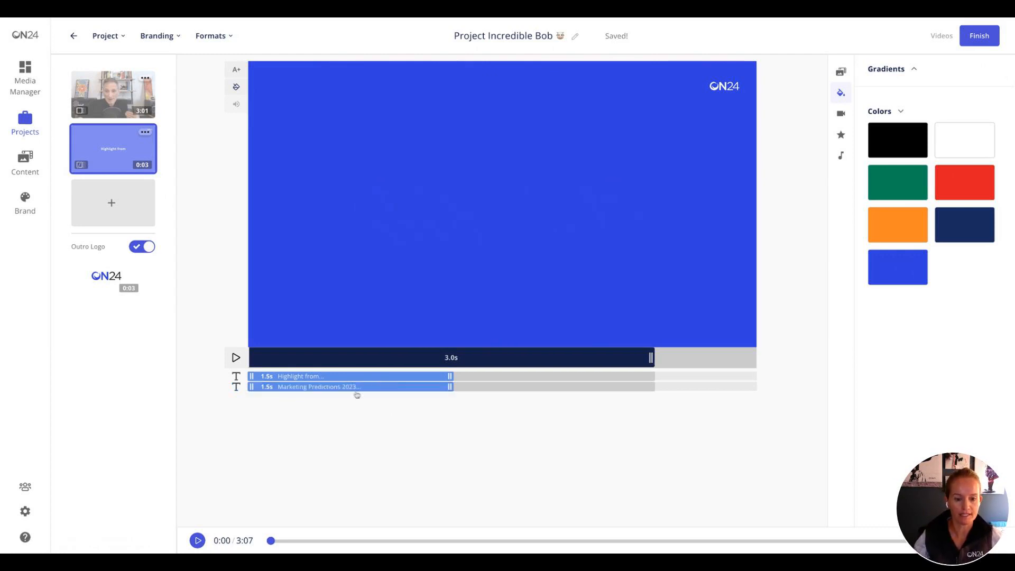
# - Time the texts back to back, with "Highlight from" lasting 1.3 s and "Marketing Predictions 2023" following for 1.6 s
pyautogui.click(366, 378)
pyautogui.click(378, 388)
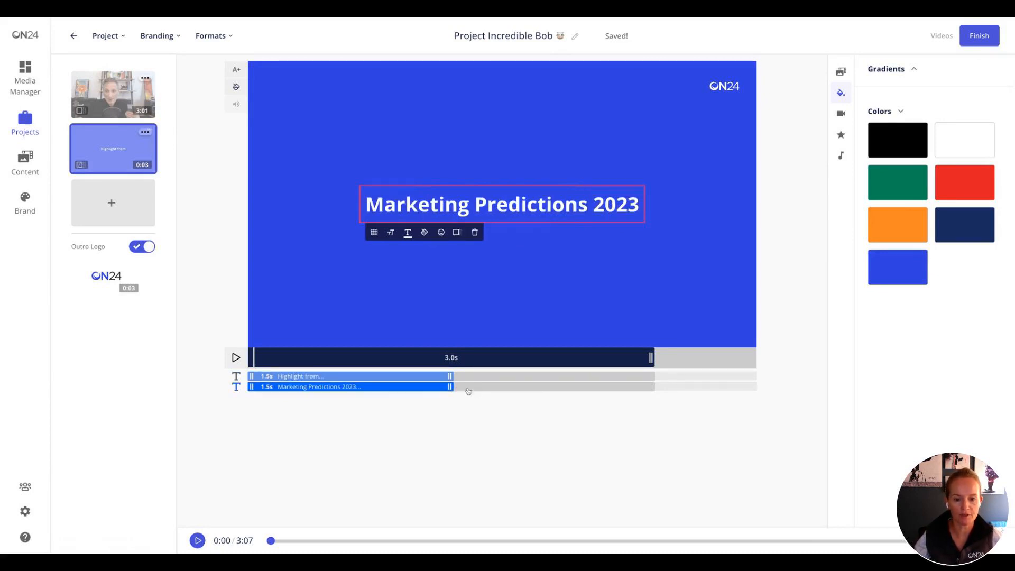
pyautogui.moveTo(450, 386); pyautogui.dragTo(645, 388)
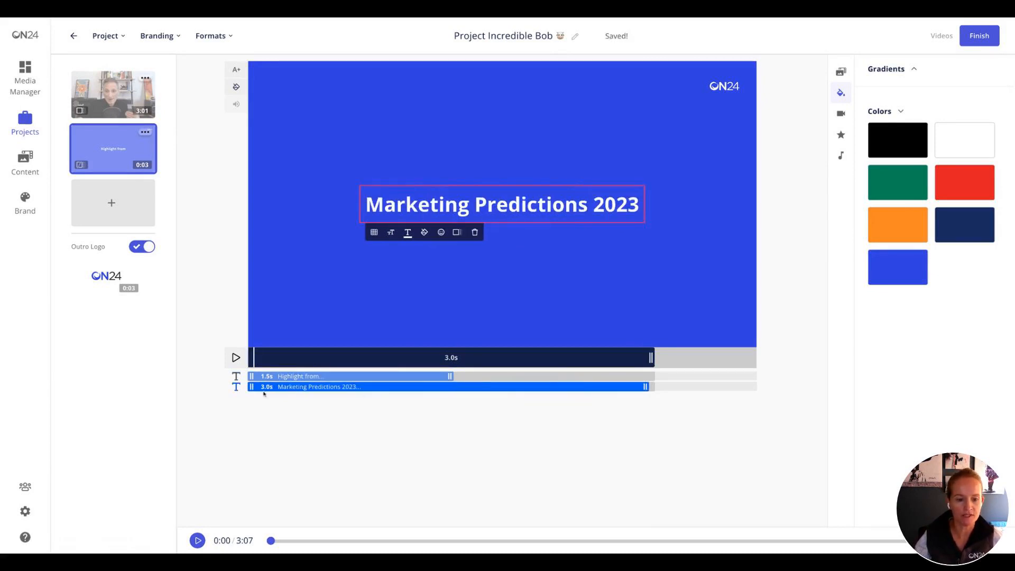
pyautogui.moveTo(253, 389); pyautogui.dragTo(423, 379)
pyautogui.click(453, 377)
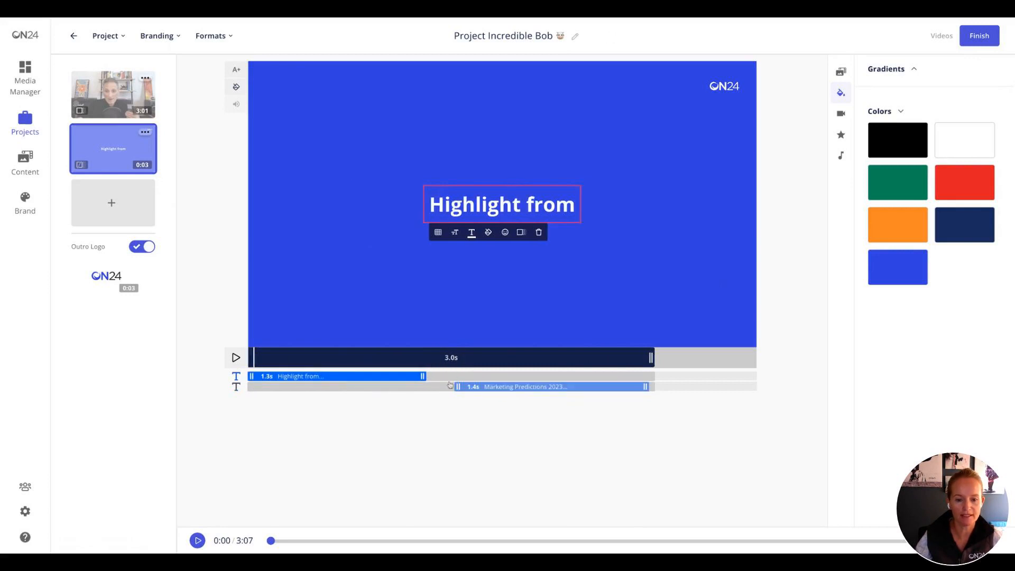
pyautogui.click(458, 389)
pyautogui.hotkey('ctrl', 'z')
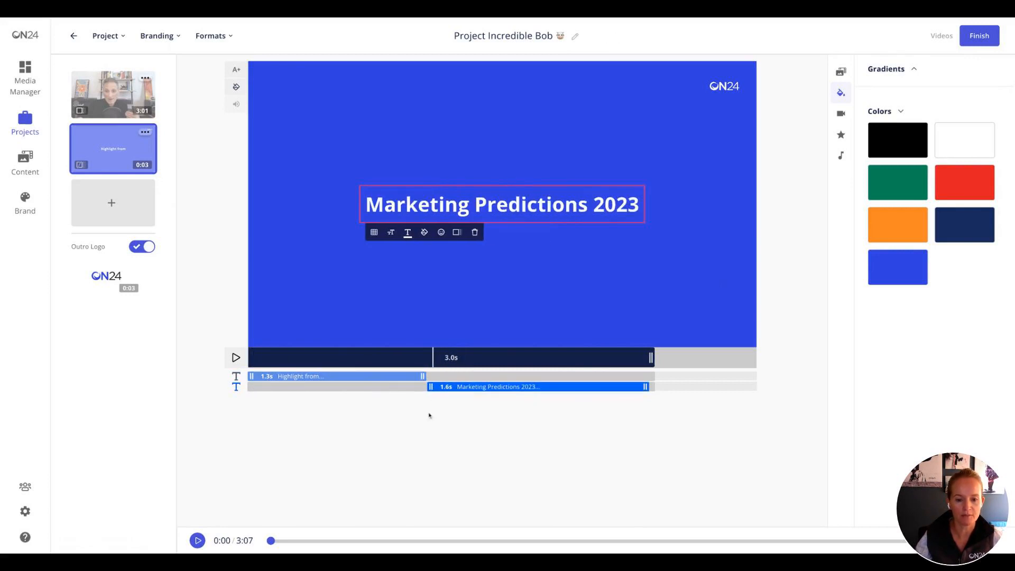
# - Play the blue title scene from its start to preview the timing of both texts
pyautogui.click(429, 416)
pyautogui.click(250, 364)
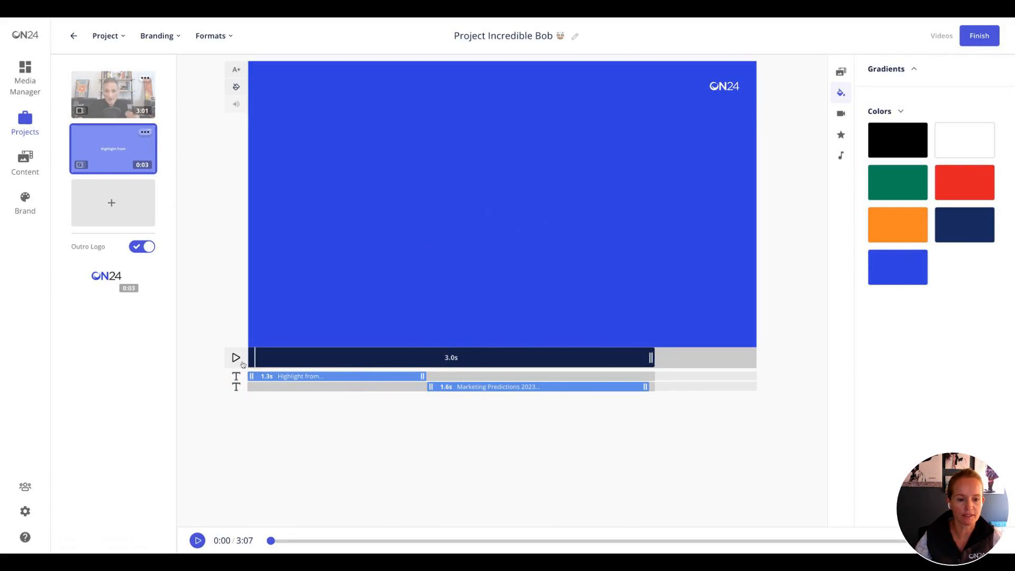
pyautogui.click(236, 358)
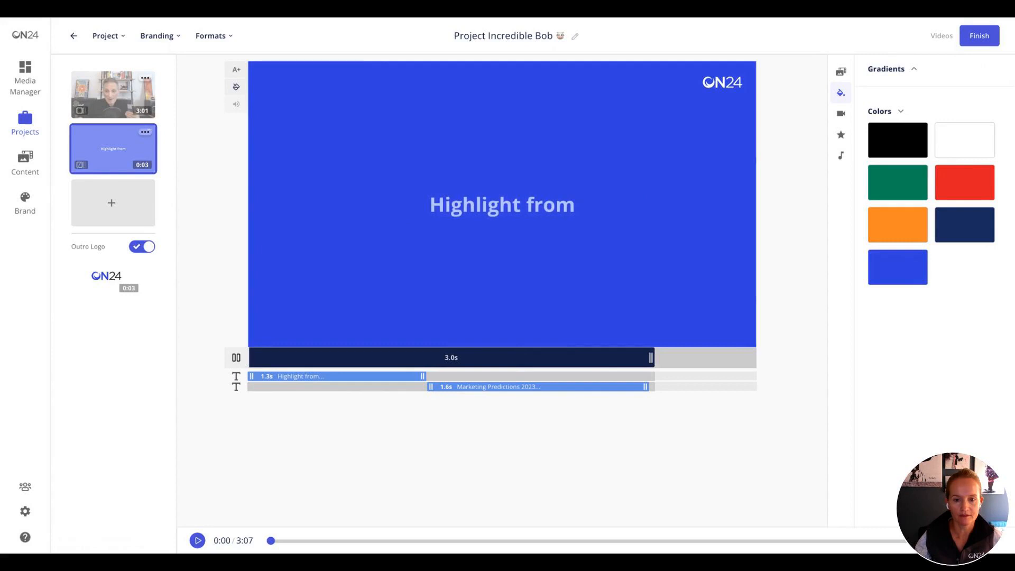
pyautogui.click(237, 358)
# - Set the "Marketing Predictions 2023" text in the blue scene to the largest text size
pyautogui.click(496, 387)
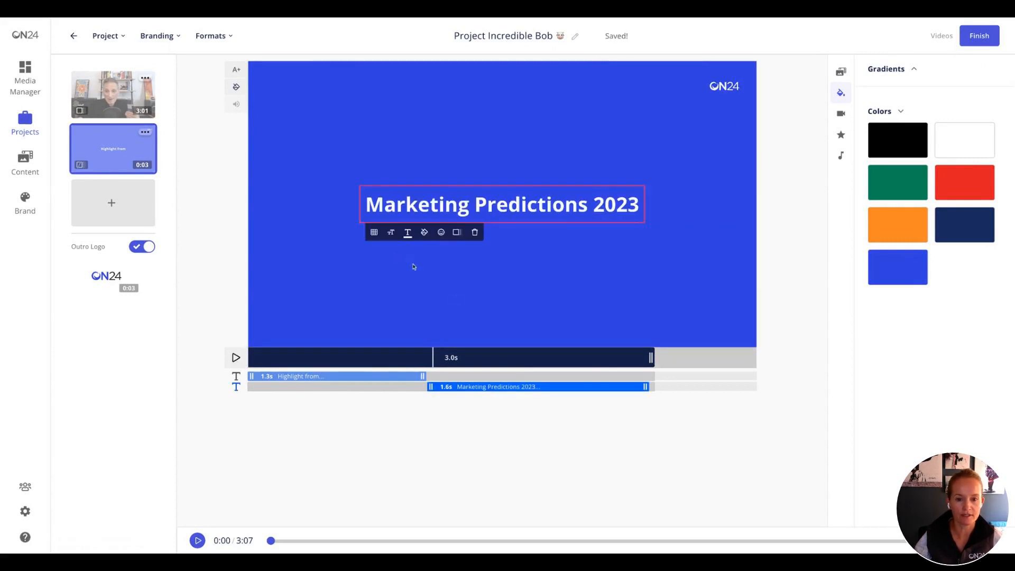
pyautogui.click(392, 233)
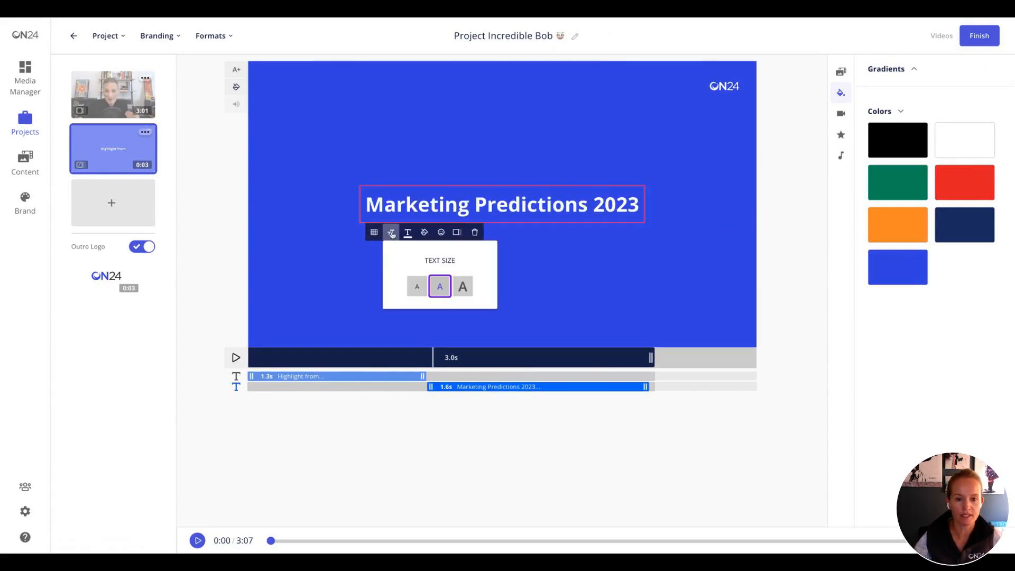
pyautogui.click(463, 287)
pyautogui.click(458, 433)
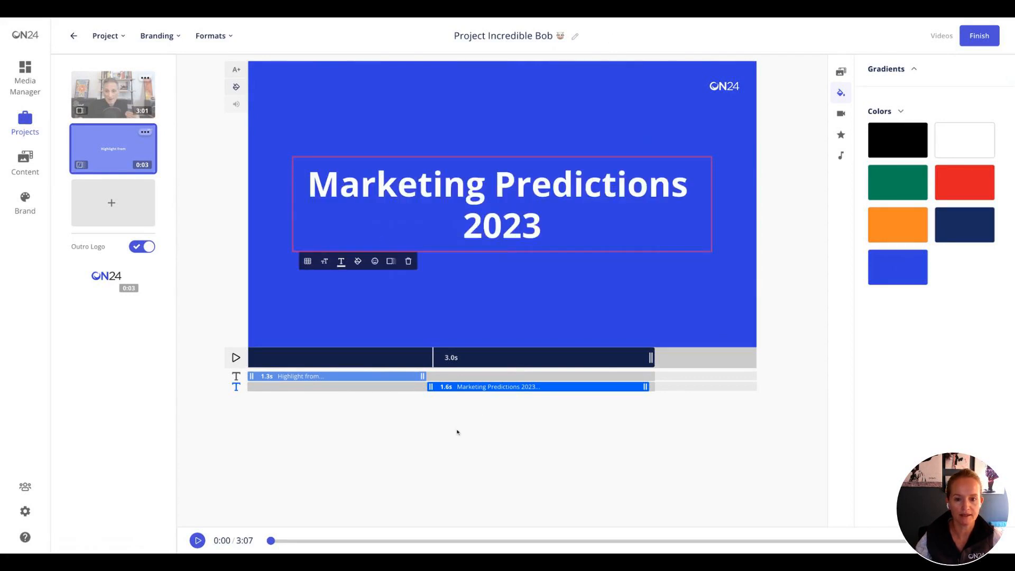
pyautogui.click(404, 449)
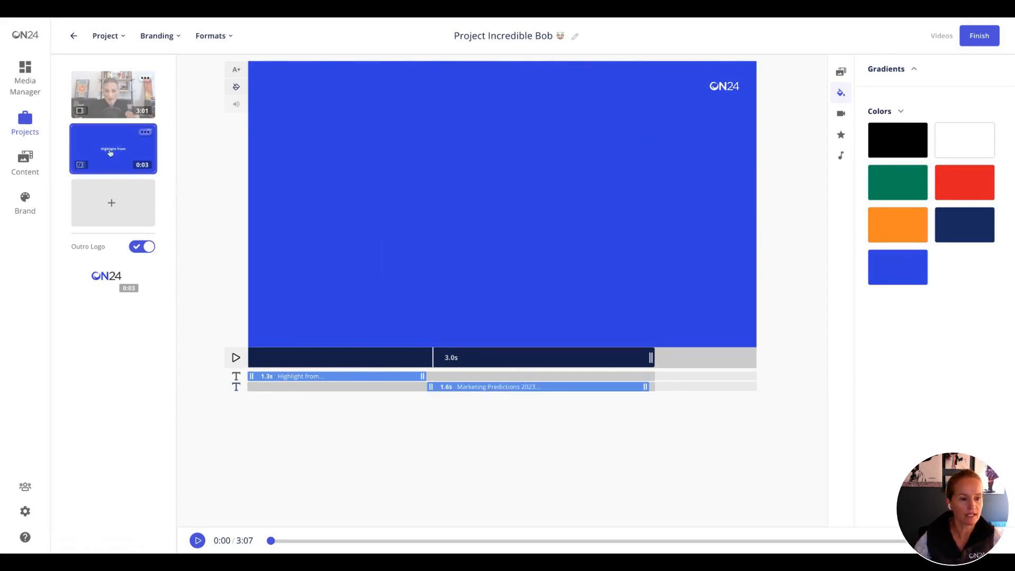
# - Move the blue title scene ahead of the webcast recording so it opens the video
pyautogui.moveTo(110, 153); pyautogui.dragTo(112, 96)
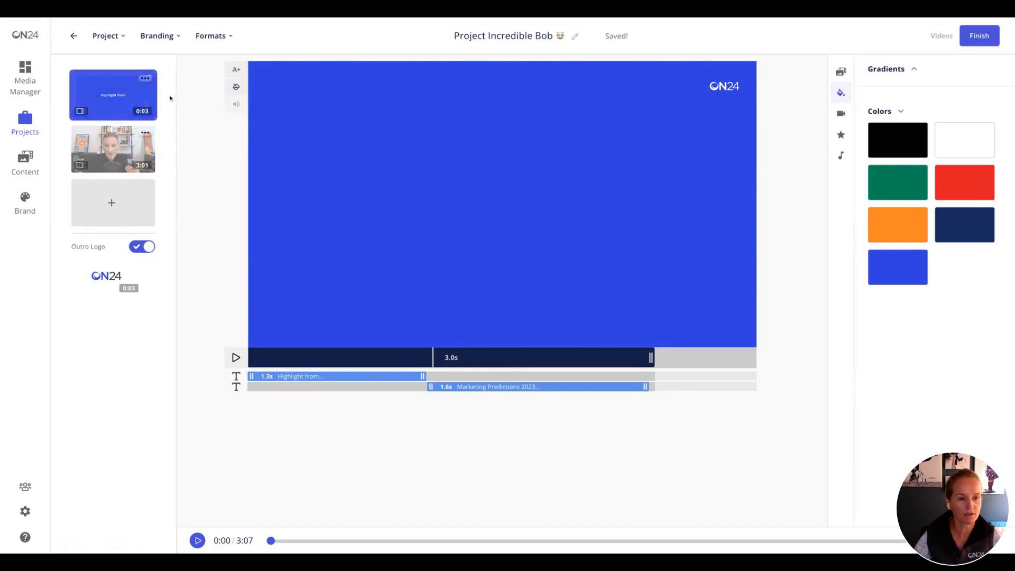